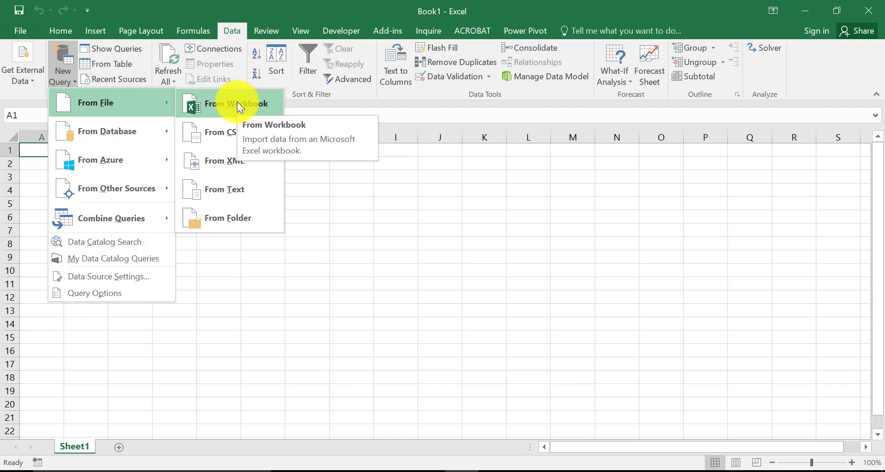
Create a workbook query from tucson weather.xlsx in Excel Course, Excel 2016 Bible, Chapter 38, and open its Table1 for editing.
{"action": "left_click", "coordinate": [237, 105]}
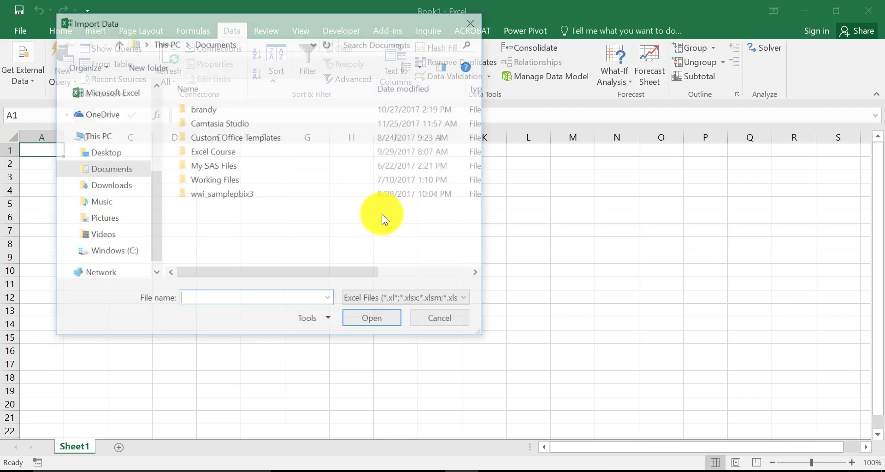
{"action": "left_click", "coordinate": [226, 151]}
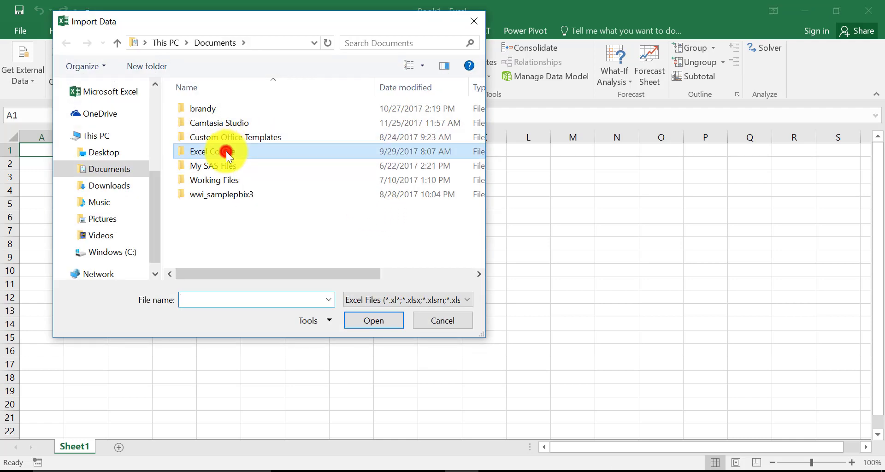
{"action": "left_click", "coordinate": [226, 151]}
{"action": "double_click", "coordinate": [225, 108]}
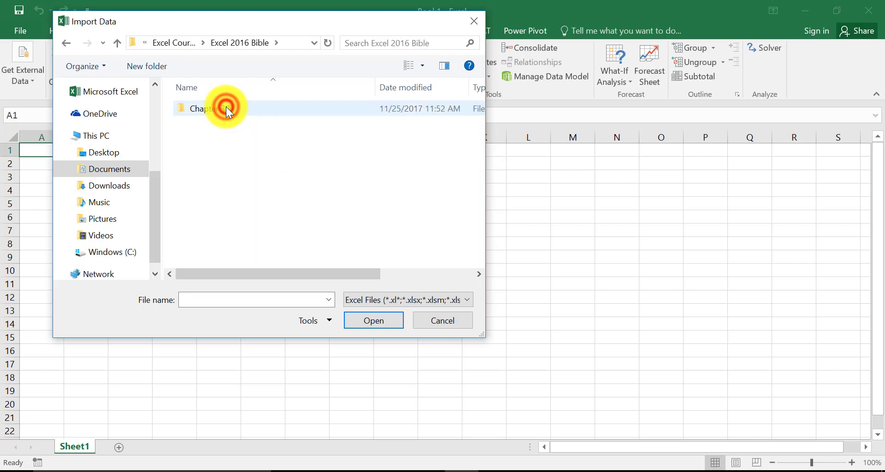
{"action": "double_click", "coordinate": [220, 109]}
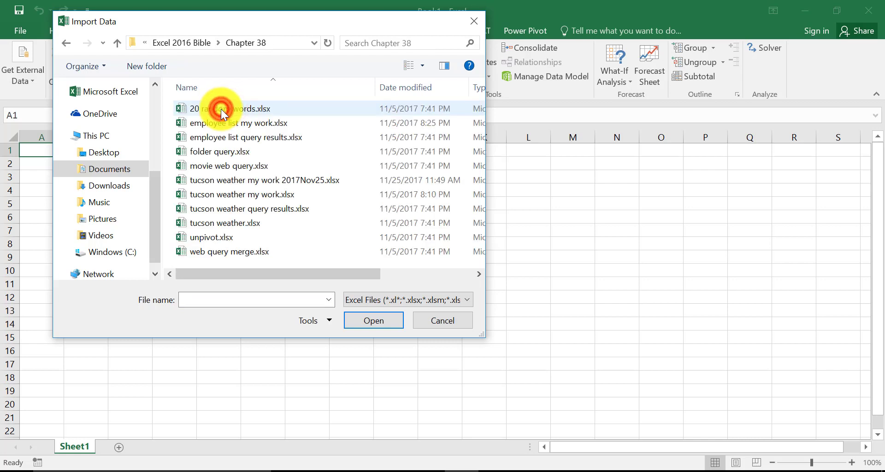
{"action": "left_click", "coordinate": [242, 223]}
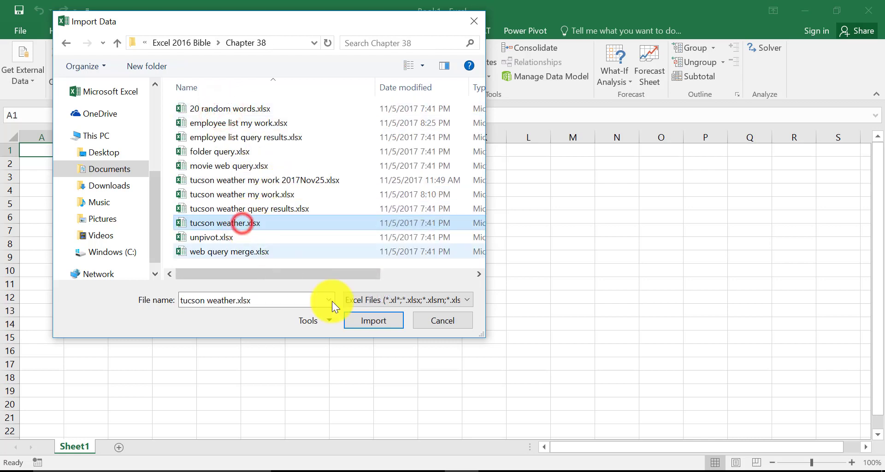
{"action": "left_click", "coordinate": [372, 321]}
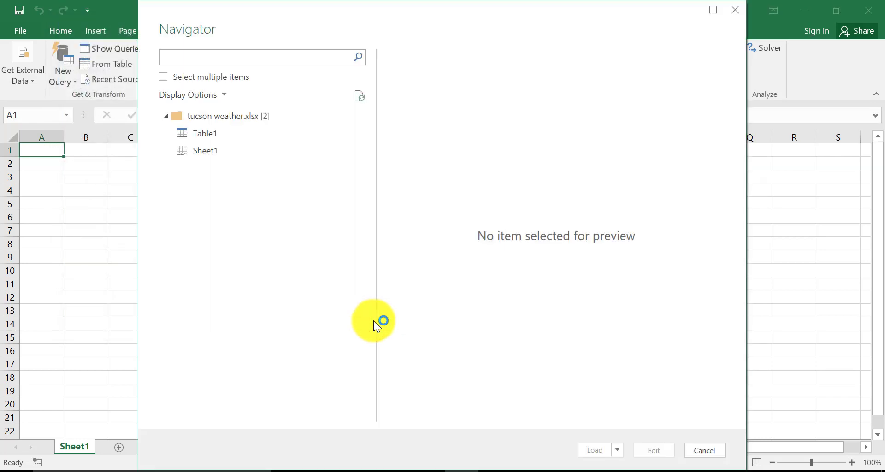
{"action": "left_click", "coordinate": [201, 133]}
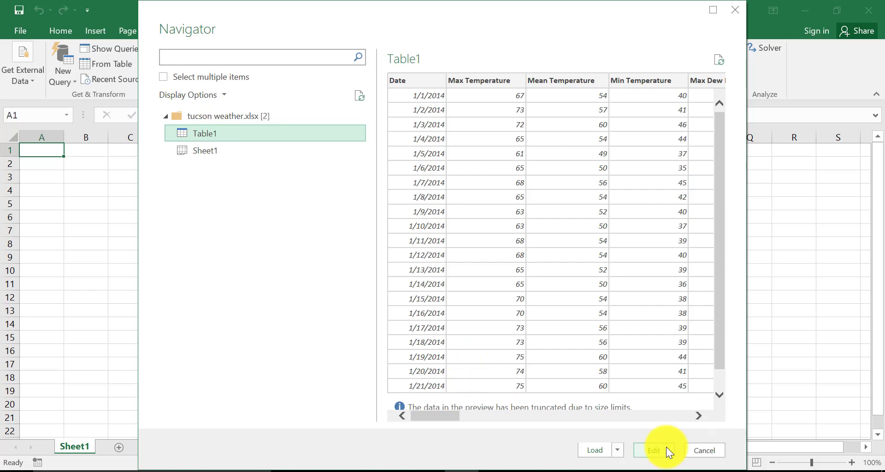
{"action": "left_click", "coordinate": [645, 449]}
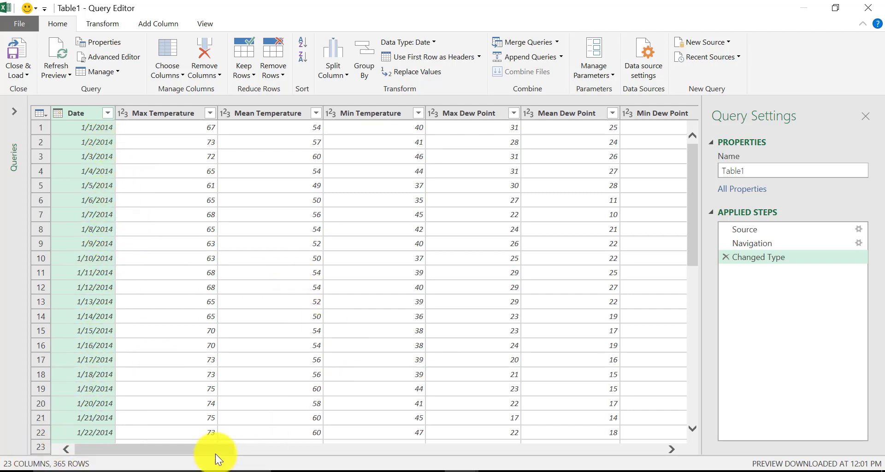
{"action": "left_click_drag", "start_coordinate": [218, 450], "coordinate": [157, 440]}
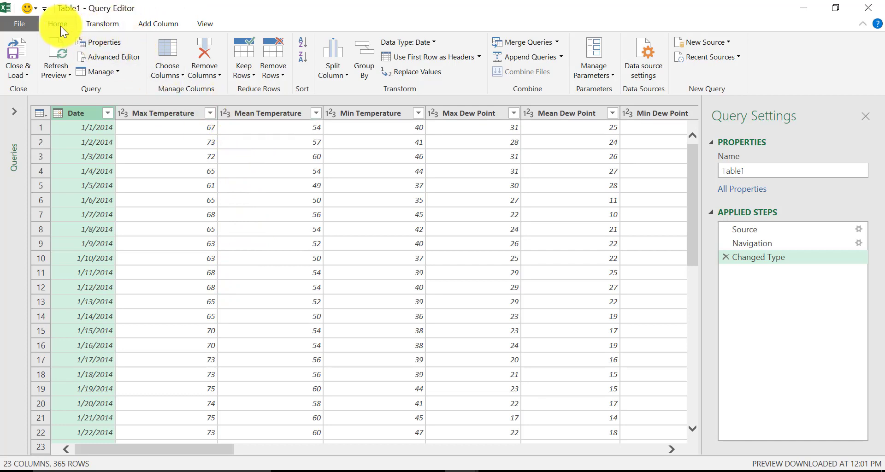
{"action": "left_click", "coordinate": [105, 24]}
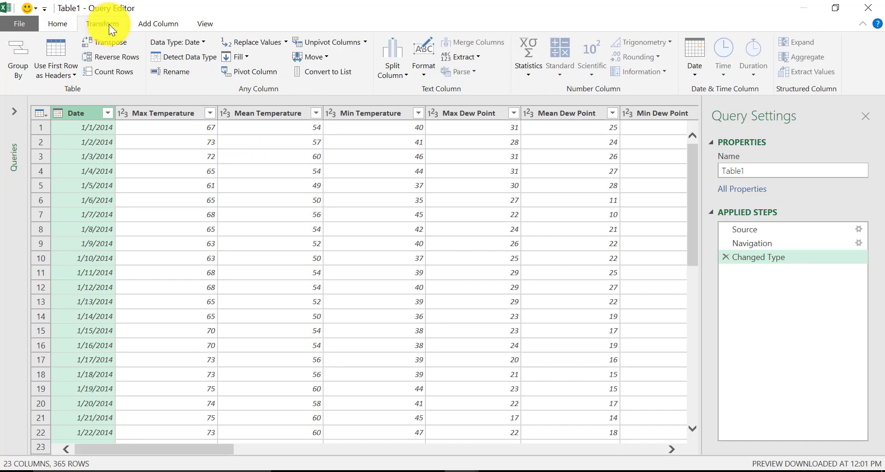
{"action": "left_click", "coordinate": [155, 23]}
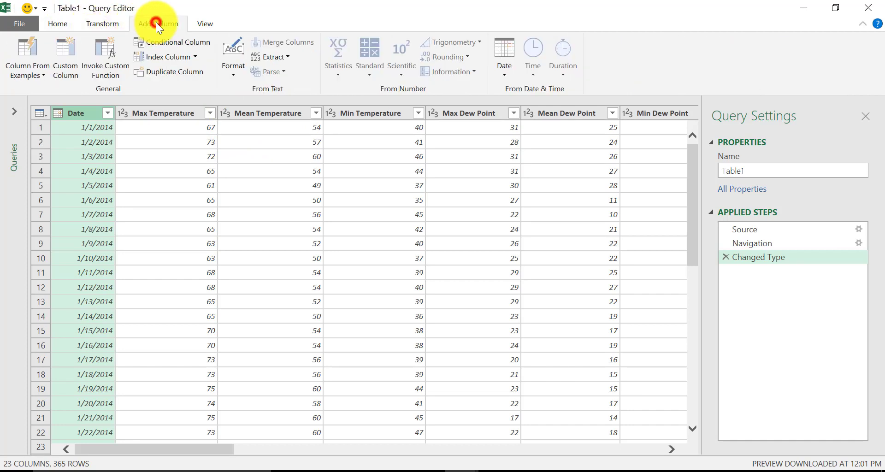
{"action": "left_click", "coordinate": [204, 24]}
{"action": "left_click", "coordinate": [58, 23]}
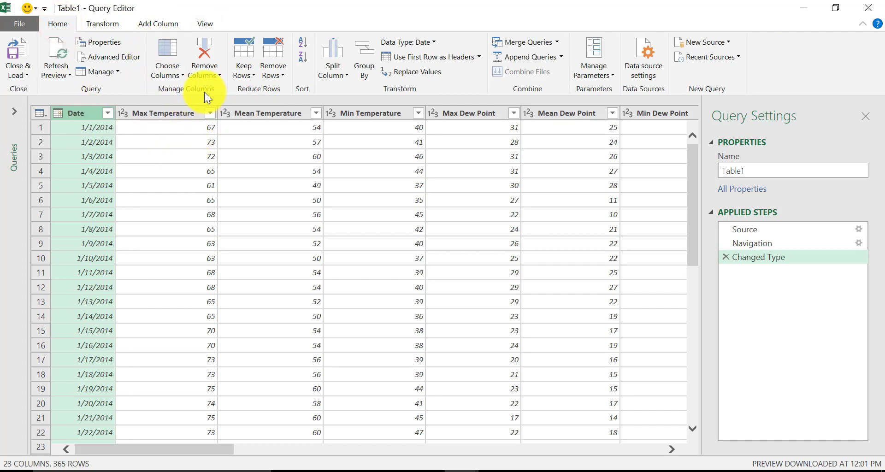
Keep only the Date, Max Temperature, Min Temperature and Precipitation columns in the query.
{"action": "left_click", "coordinate": [181, 73]}
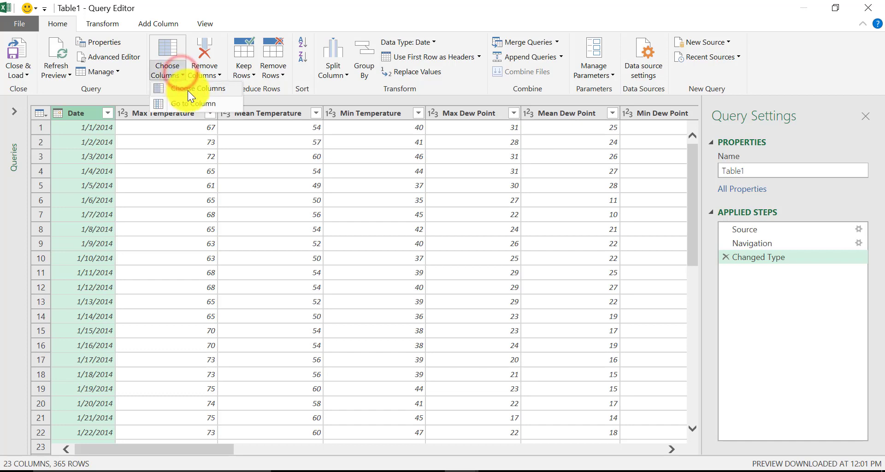
{"action": "left_click", "coordinate": [190, 88]}
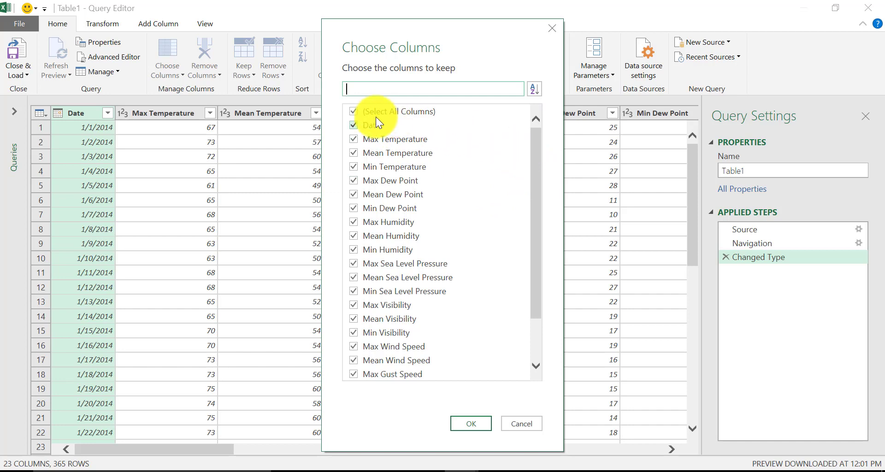
{"action": "left_click", "coordinate": [356, 111]}
{"action": "left_click", "coordinate": [354, 126]}
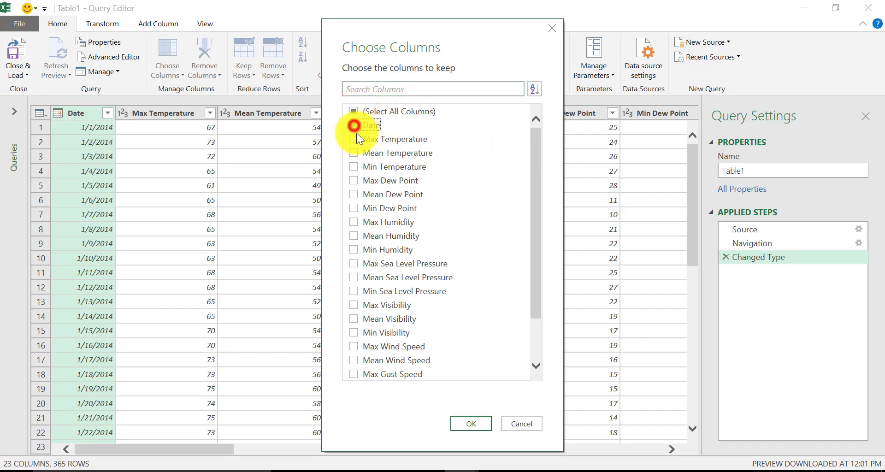
{"action": "left_click", "coordinate": [355, 139]}
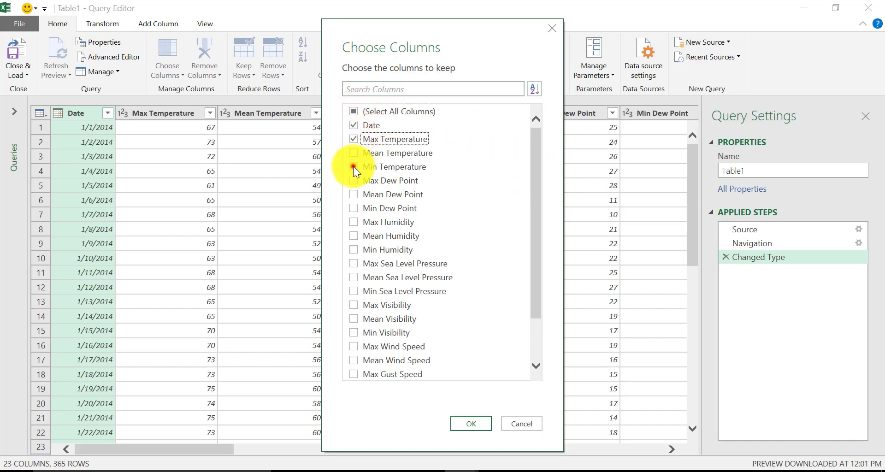
{"action": "left_click", "coordinate": [353, 166]}
{"action": "left_click_drag", "start_coordinate": [533, 177], "coordinate": [517, 277]}
{"action": "left_click", "coordinate": [354, 331]}
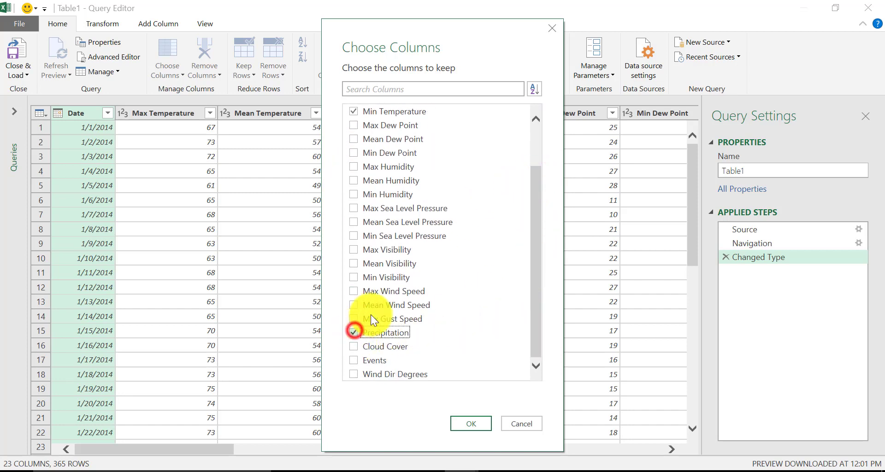
{"action": "left_click", "coordinate": [478, 426]}
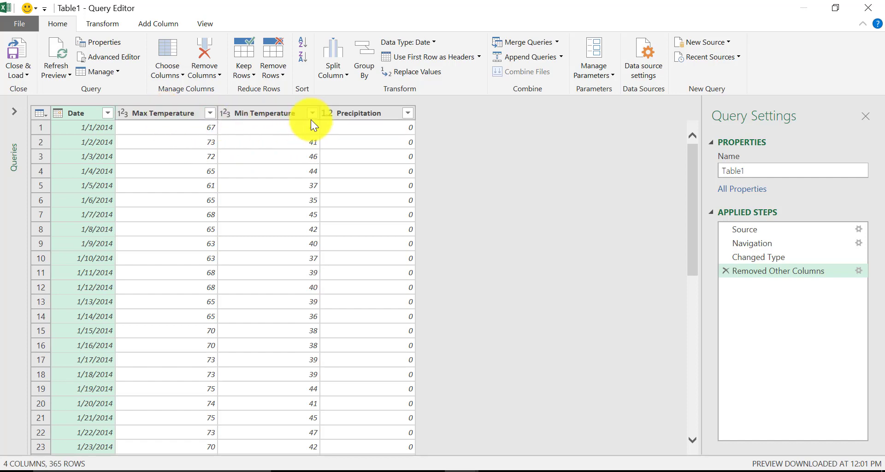
Move the Max Temperature column one place to the right so it follows Min Temperature.
{"action": "left_click", "coordinate": [161, 112]}
{"action": "right_click", "coordinate": [161, 112]}
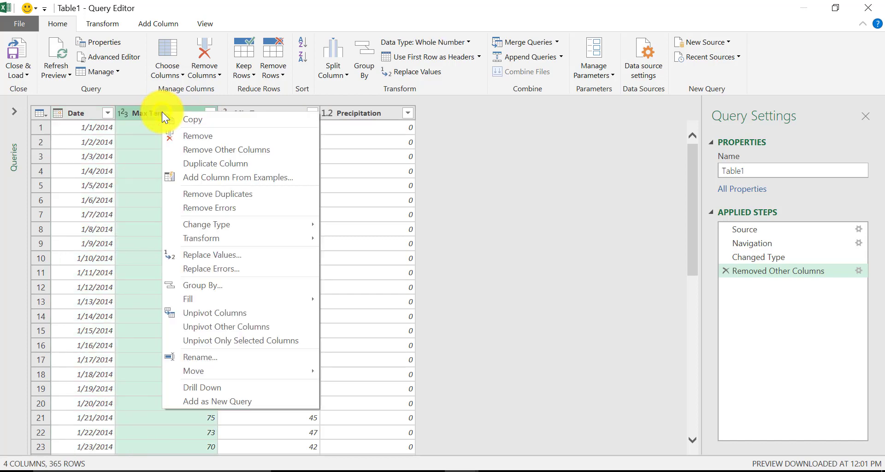
{"action": "mouse_move", "coordinate": [203, 376]}
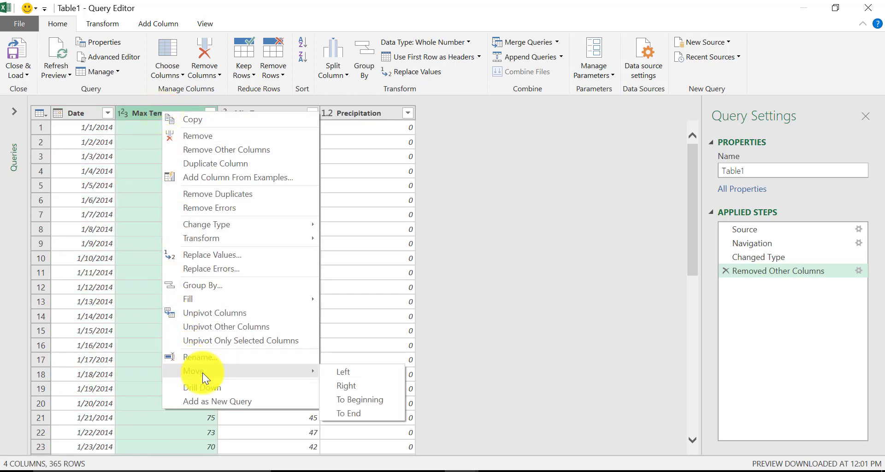
{"action": "left_click", "coordinate": [343, 385]}
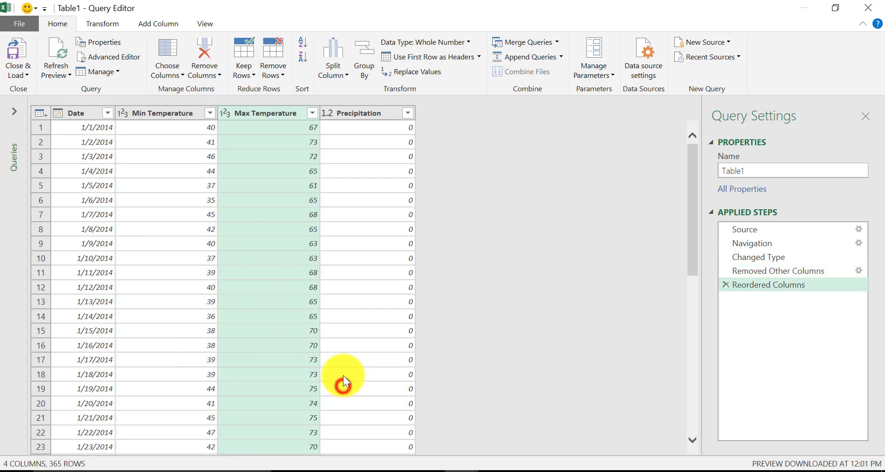
{"action": "left_click_drag", "start_coordinate": [266, 113], "coordinate": [330, 114]}
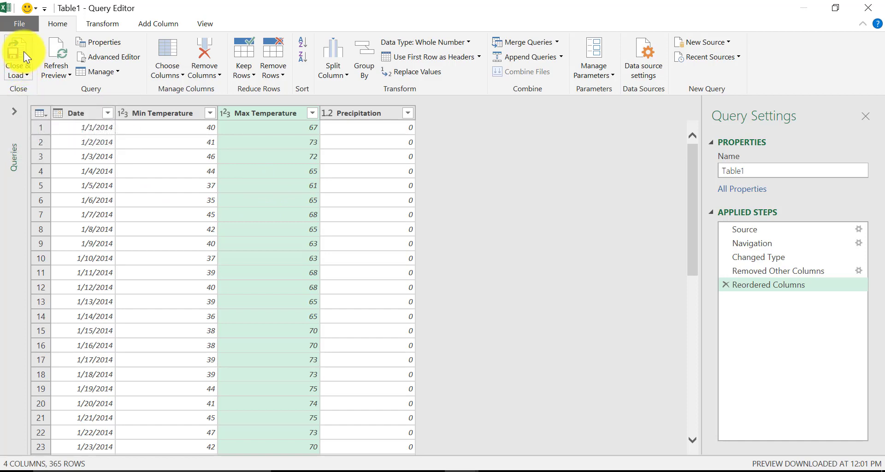
Close and load the query results into the workbook, and reopen the query for editing.
{"action": "left_click", "coordinate": [28, 66]}
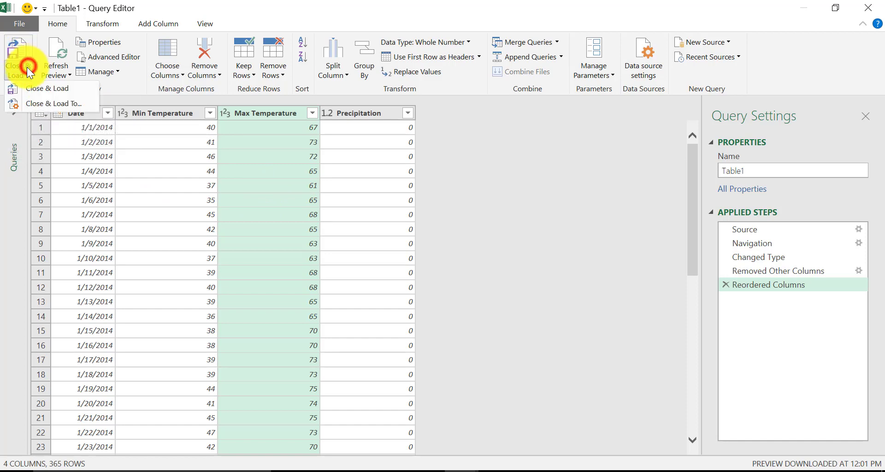
{"action": "left_click", "coordinate": [46, 87]}
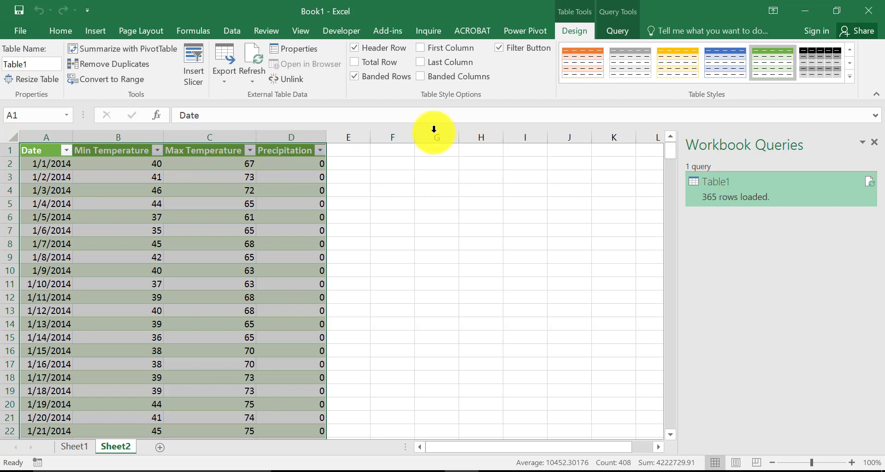
{"action": "left_click", "coordinate": [618, 31]}
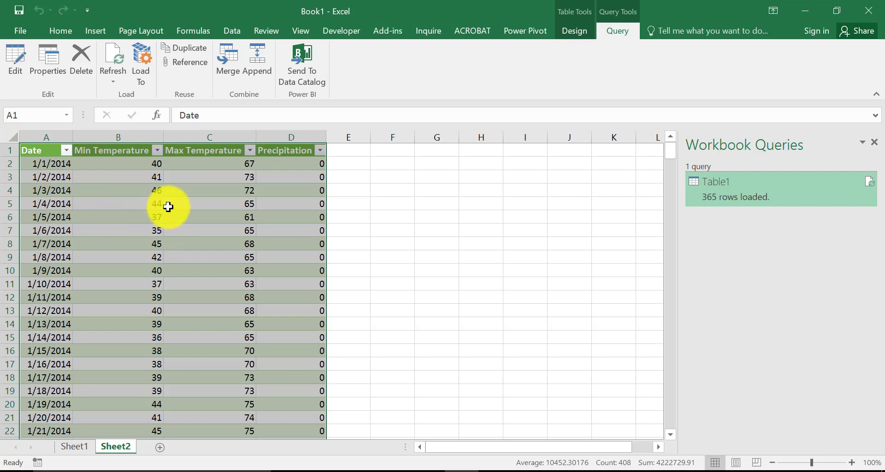
{"action": "left_click", "coordinate": [14, 67]}
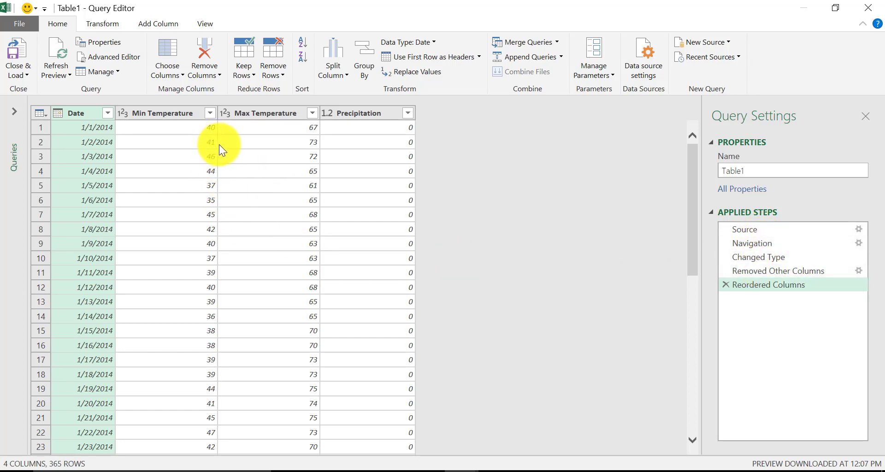
Start a custom column in the query and name it Temperature Range.
{"action": "left_click", "coordinate": [157, 25]}
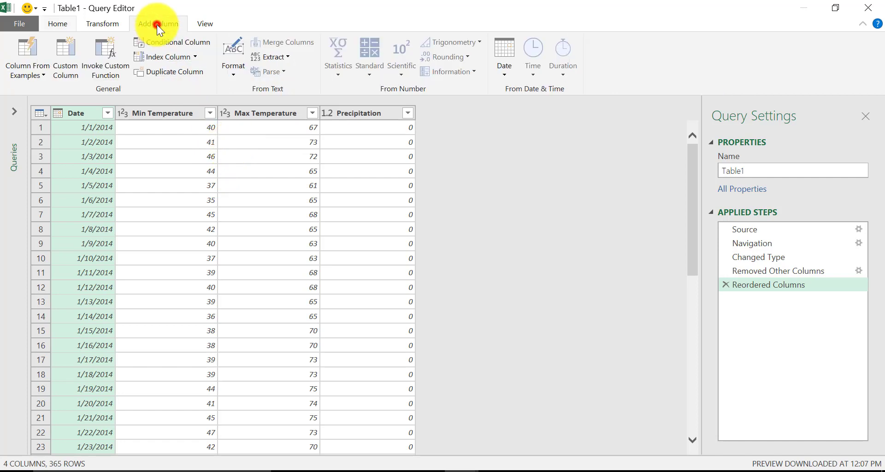
{"action": "left_click", "coordinate": [68, 71]}
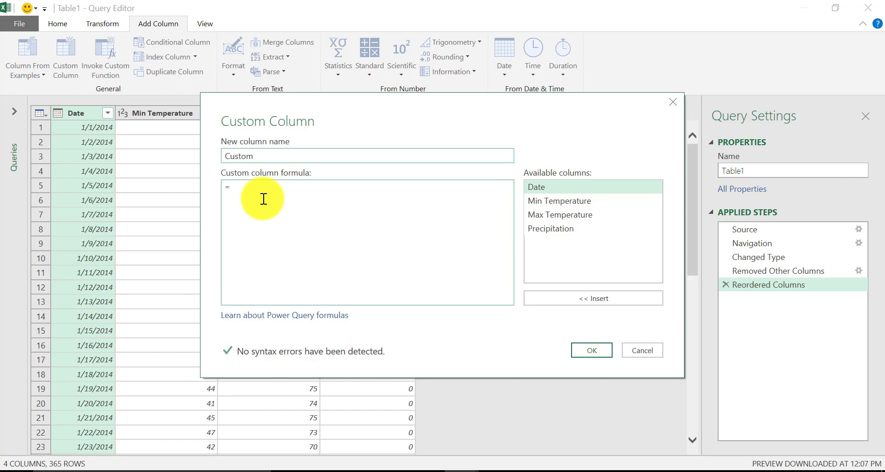
{"action": "type", "text": "Temperature Range"}
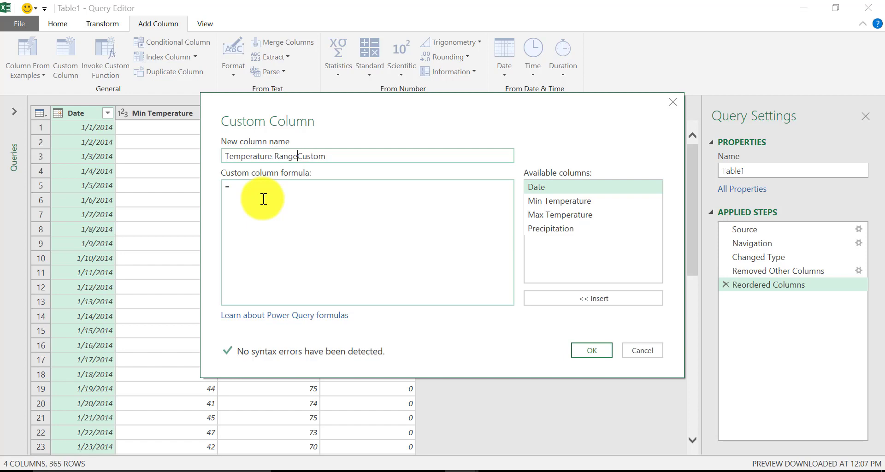
{"action": "key", "text": "Delete"}
{"action": "key", "text": "Delete"}
{"action": "key", "text": "Delete"}
{"action": "key", "text": "Delete"}
{"action": "key", "text": "Delete"}
{"action": "key", "text": "Delete"}
Set the custom column's formula to [Max Temperature]-[Min Temperature] and add the column to the query.
{"action": "left_click", "coordinate": [252, 188]}
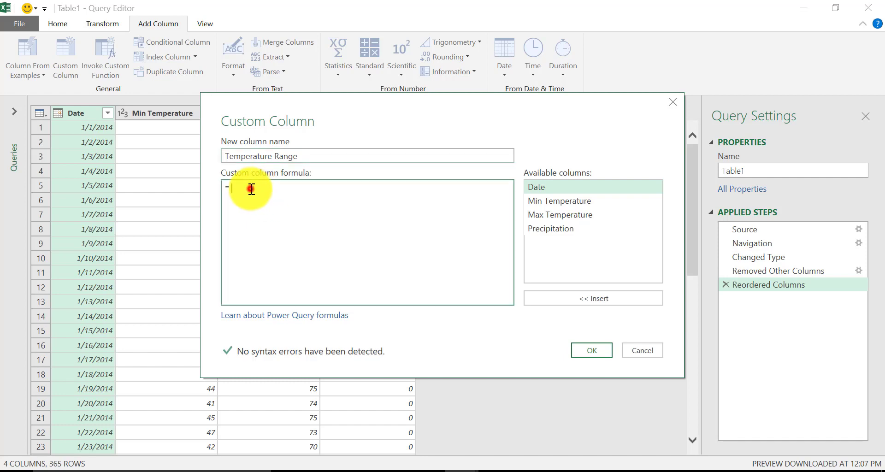
{"action": "left_click", "coordinate": [562, 215]}
{"action": "left_click", "coordinate": [602, 298]}
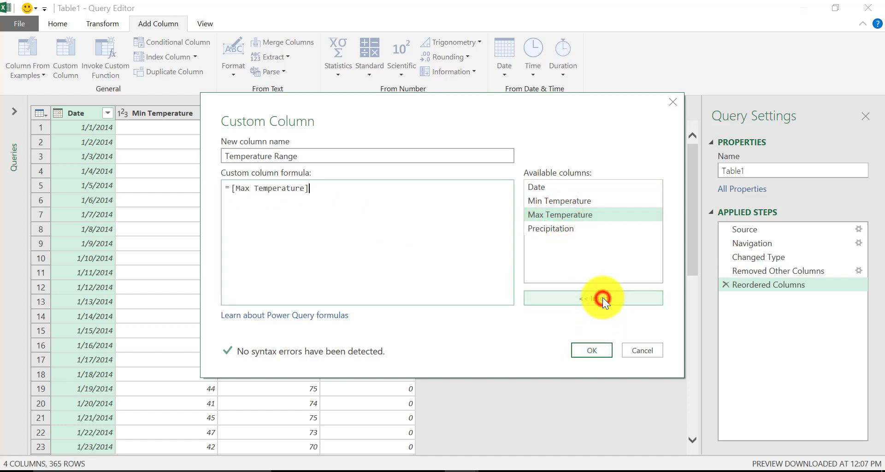
{"action": "type", "text": "-"}
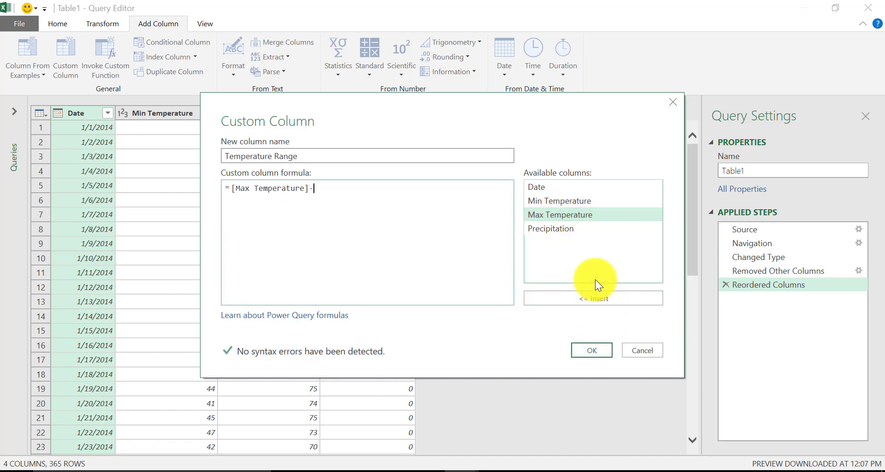
{"action": "left_click", "coordinate": [566, 200]}
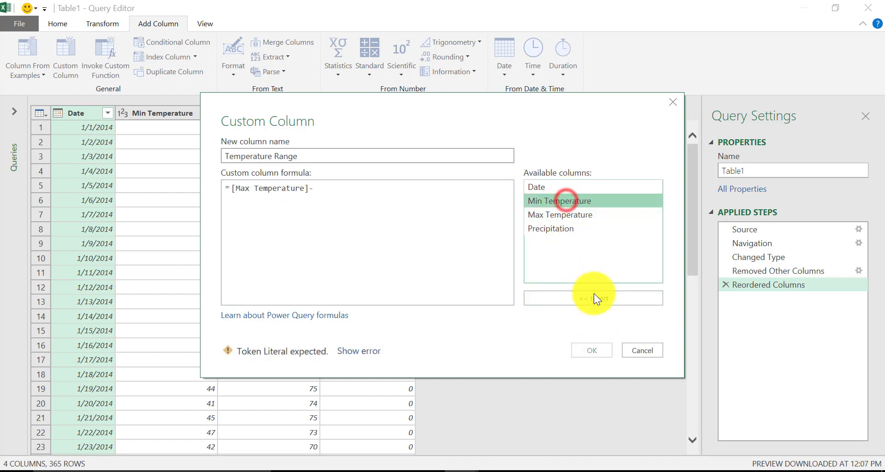
{"action": "left_click", "coordinate": [602, 297]}
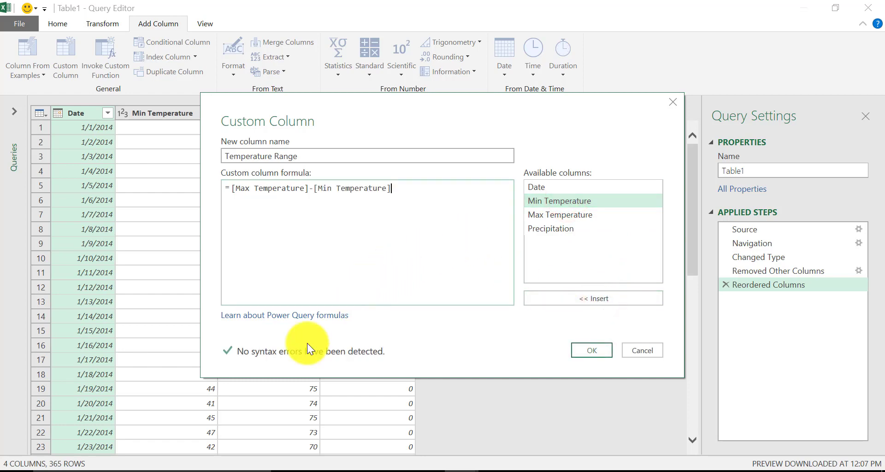
{"action": "left_click", "coordinate": [595, 350]}
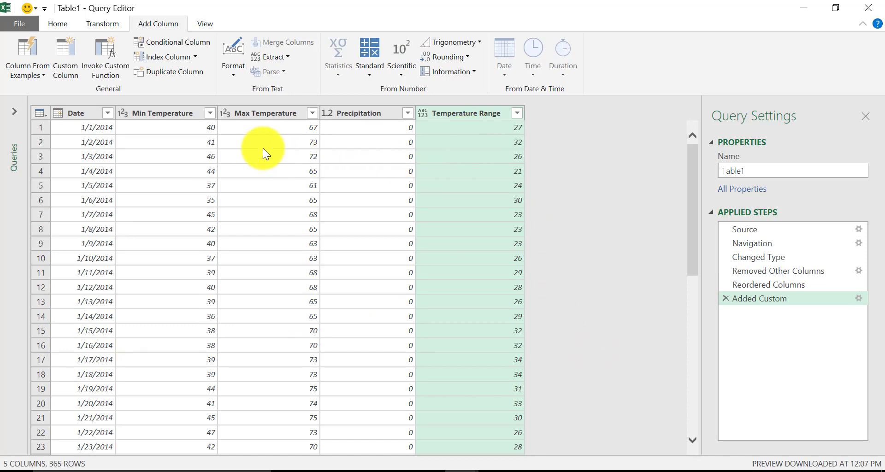
Close and load the updated query, including the Temperature Range column, into the worksheet table.
{"action": "left_click", "coordinate": [57, 23]}
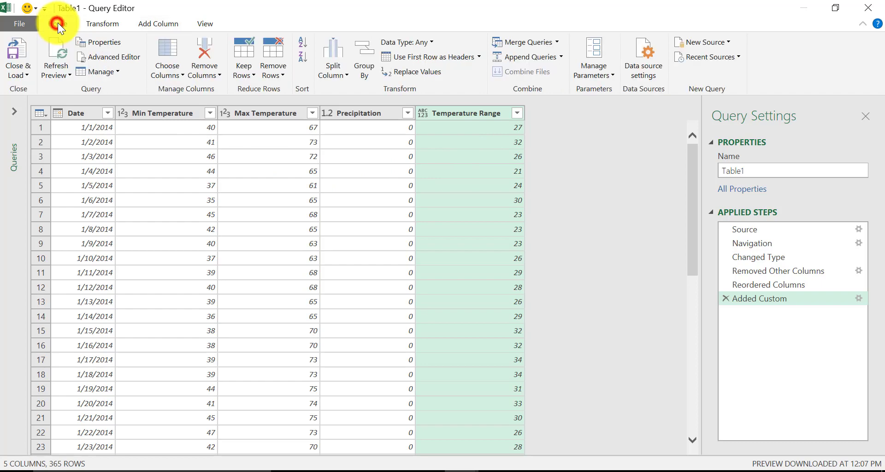
{"action": "left_click", "coordinate": [26, 65]}
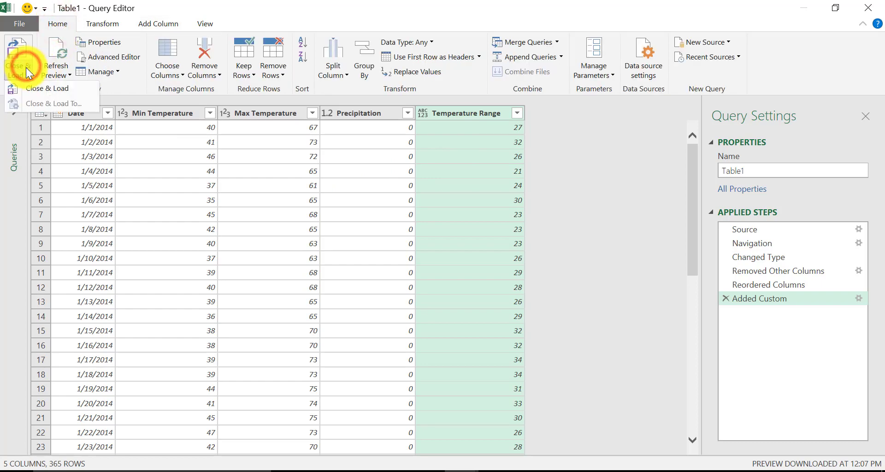
{"action": "left_click", "coordinate": [42, 87]}
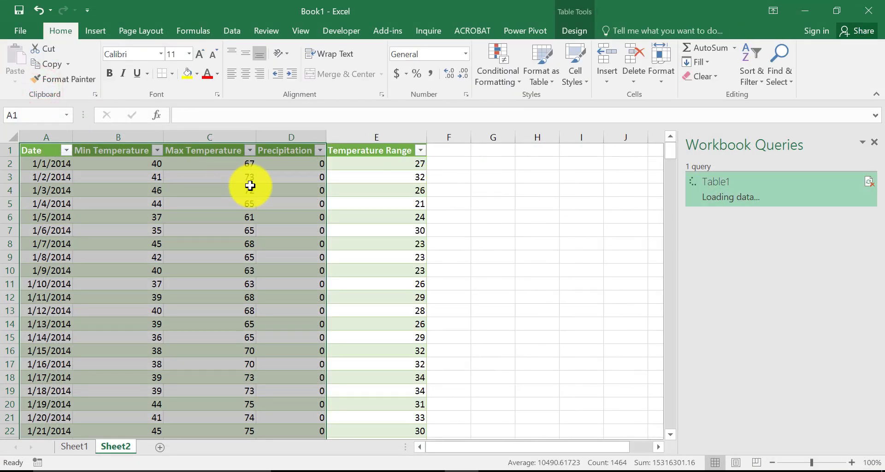
Check several loaded Temperature Range values against the Min and Max Temperature values in the same rows.
{"action": "left_click", "coordinate": [367, 178]}
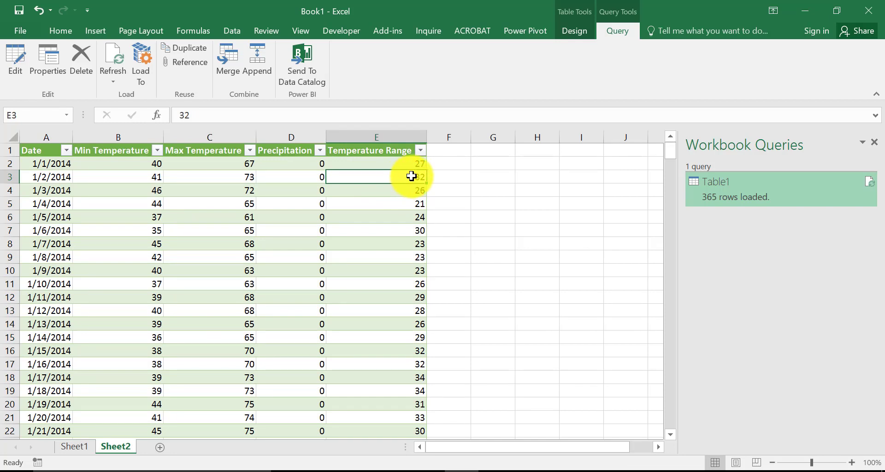
{"action": "left_click", "coordinate": [389, 190]}
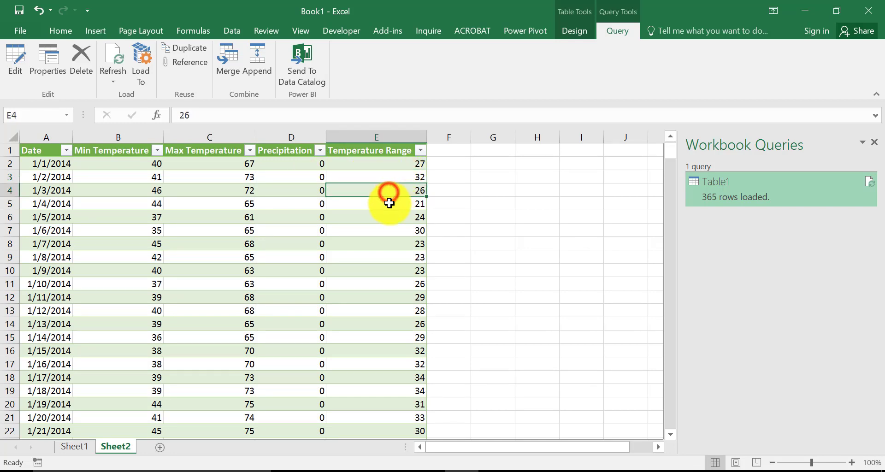
{"action": "left_click", "coordinate": [388, 203]}
{"action": "left_click_drag", "start_coordinate": [153, 203], "coordinate": [212, 201]}
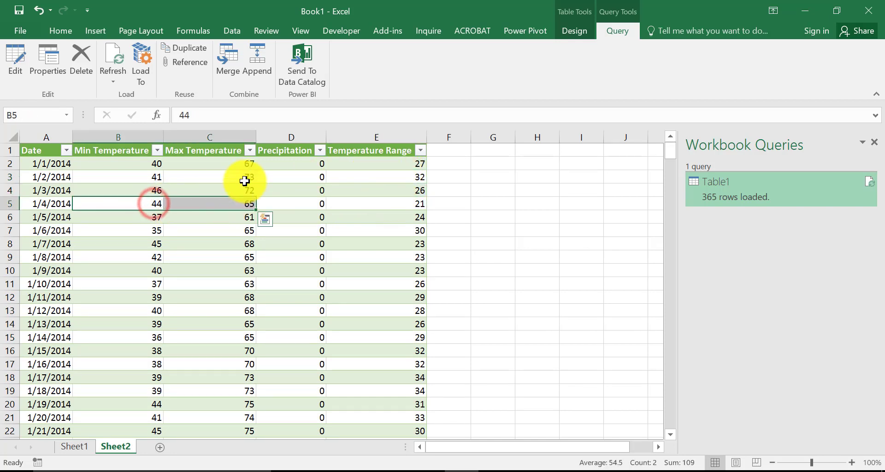
{"action": "left_click", "coordinate": [398, 204]}
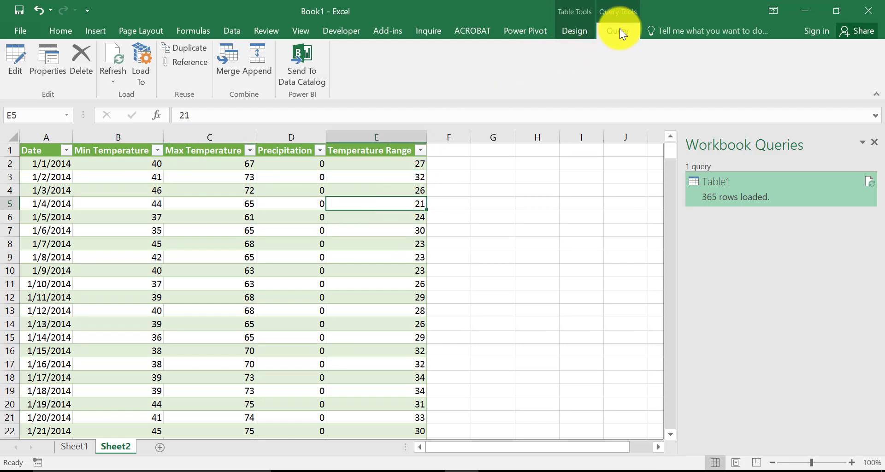
Select a cell outside and inside the loaded table to compare the available tools, and look at the query's refresh options without refreshing.
{"action": "left_click", "coordinate": [535, 190]}
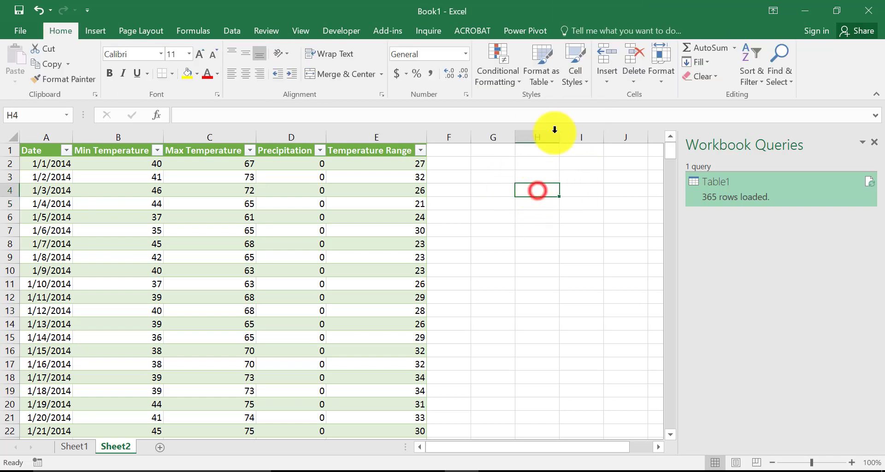
{"action": "left_click", "coordinate": [366, 205]}
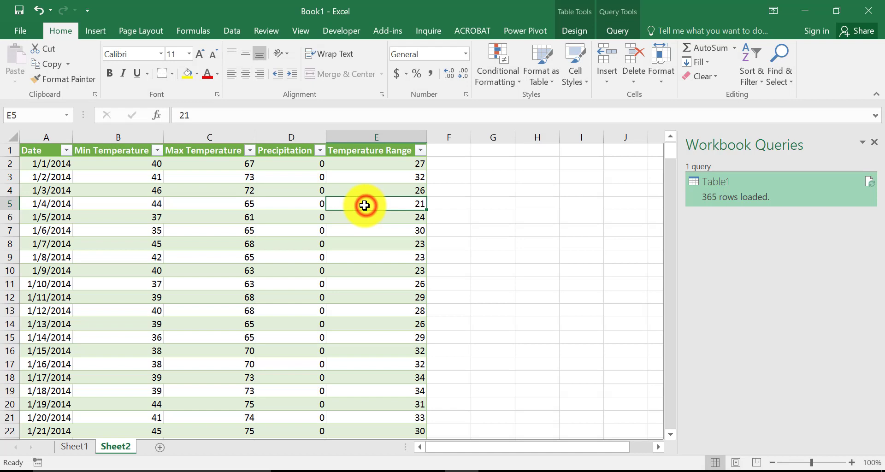
{"action": "left_click", "coordinate": [619, 30]}
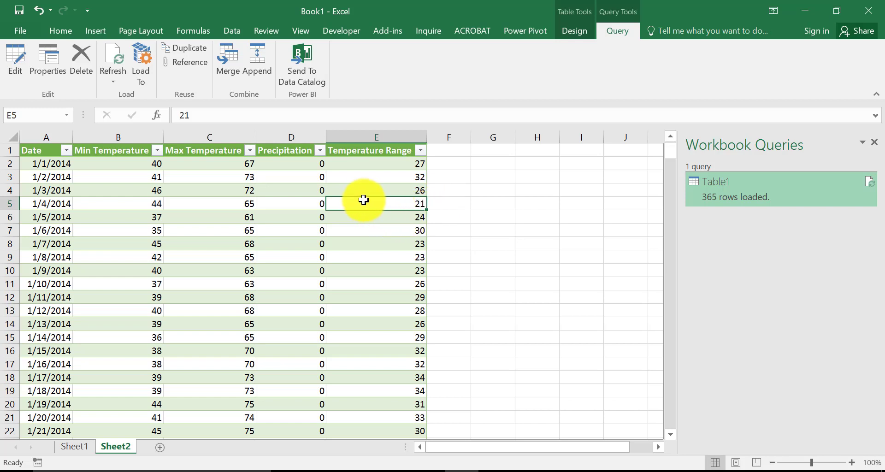
{"action": "left_click", "coordinate": [112, 75]}
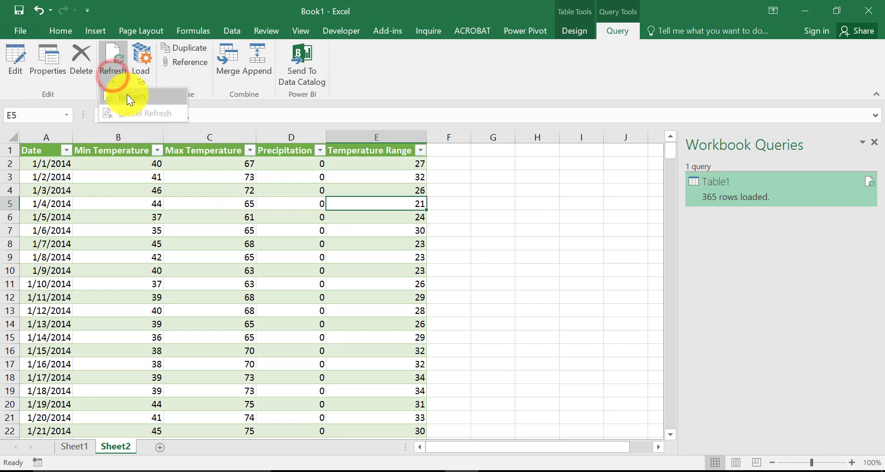
{"action": "left_click", "coordinate": [304, 200]}
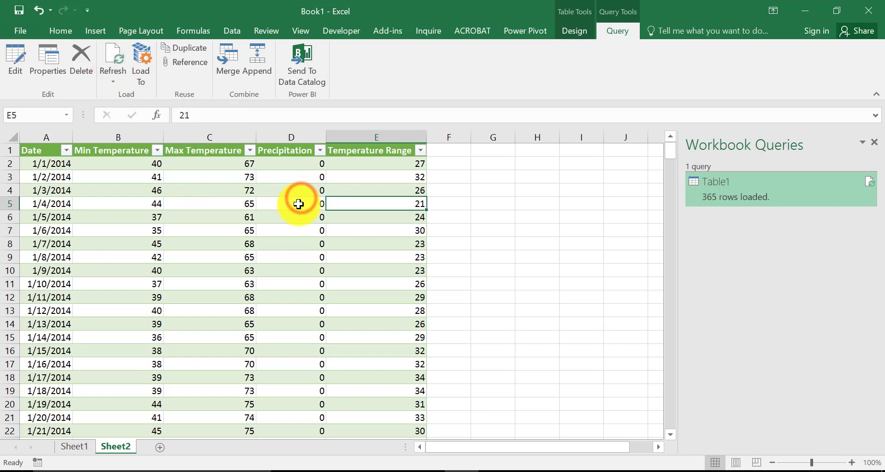
{"action": "left_click", "coordinate": [298, 203]}
{"action": "right_click", "coordinate": [298, 204]}
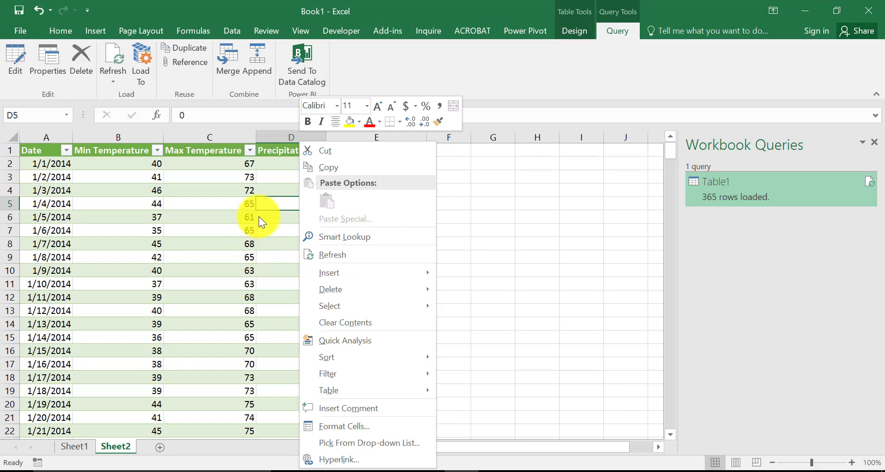
{"action": "key", "text": "Escape"}
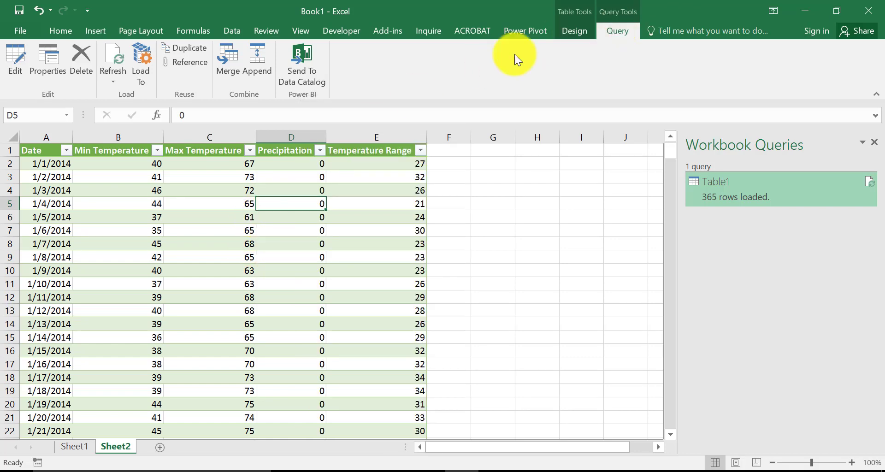
Reopen the query for editing and review the data at the Removed Other Columns, Reordered Columns and Added Custom steps.
{"action": "left_click", "coordinate": [12, 56]}
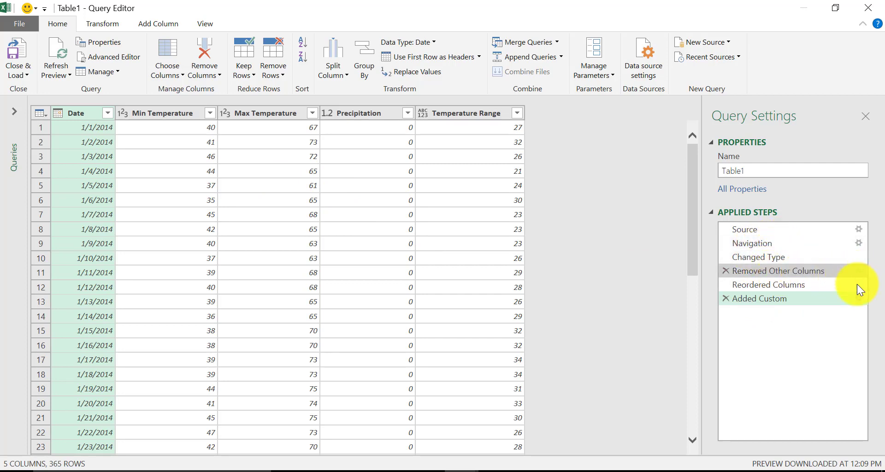
{"action": "left_click_drag", "start_coordinate": [794, 284], "coordinate": [771, 278]}
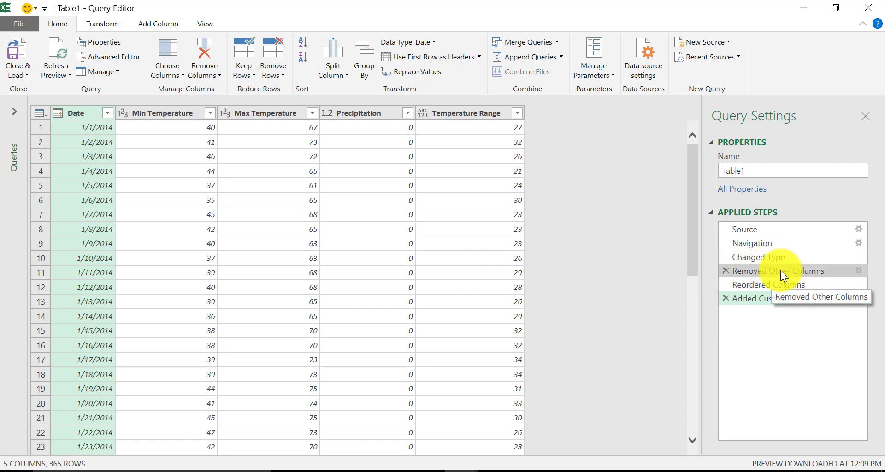
{"action": "left_click", "coordinate": [780, 270]}
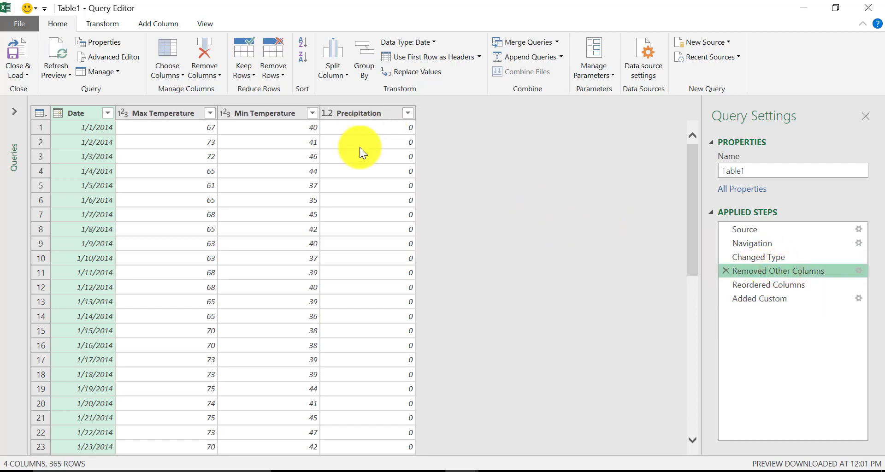
{"action": "left_click", "coordinate": [773, 283]}
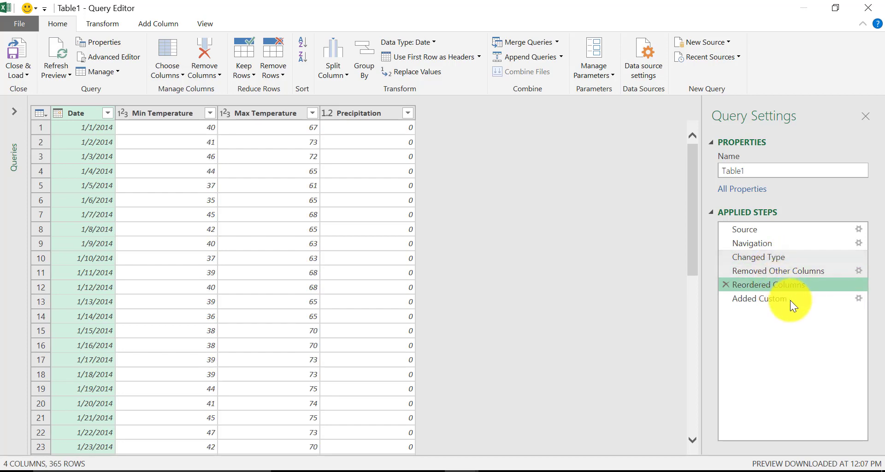
{"action": "left_click", "coordinate": [769, 298]}
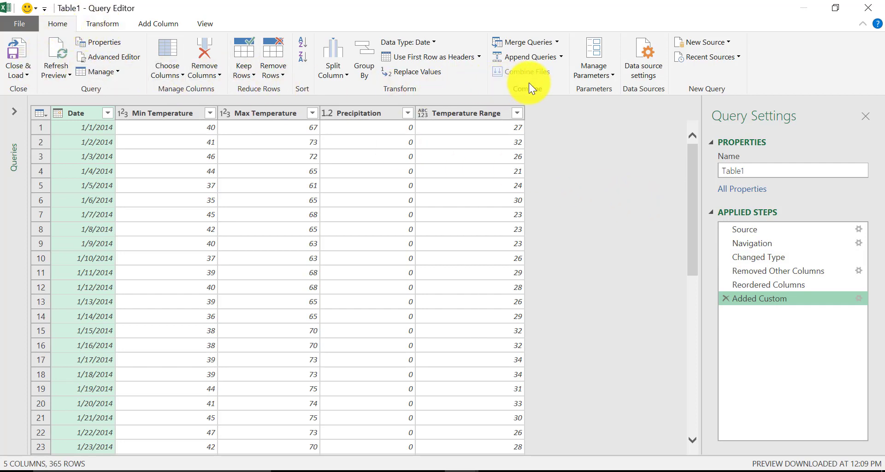
{"action": "left_click", "coordinate": [98, 23]}
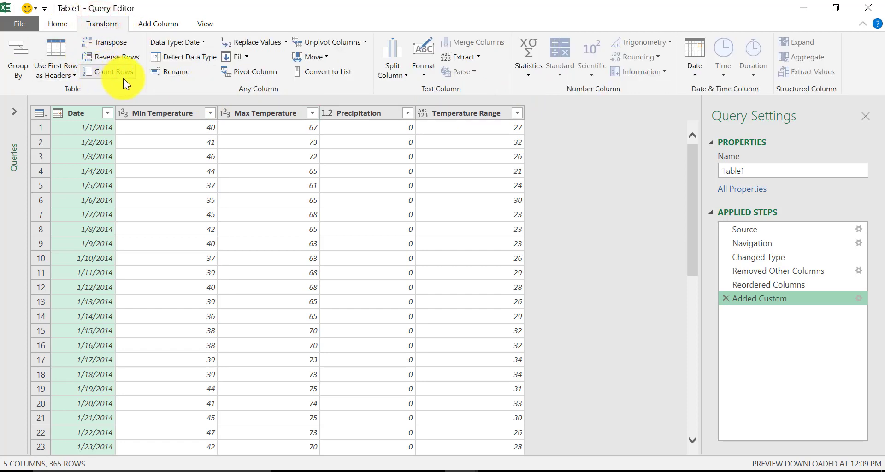
{"action": "left_click", "coordinate": [152, 23]}
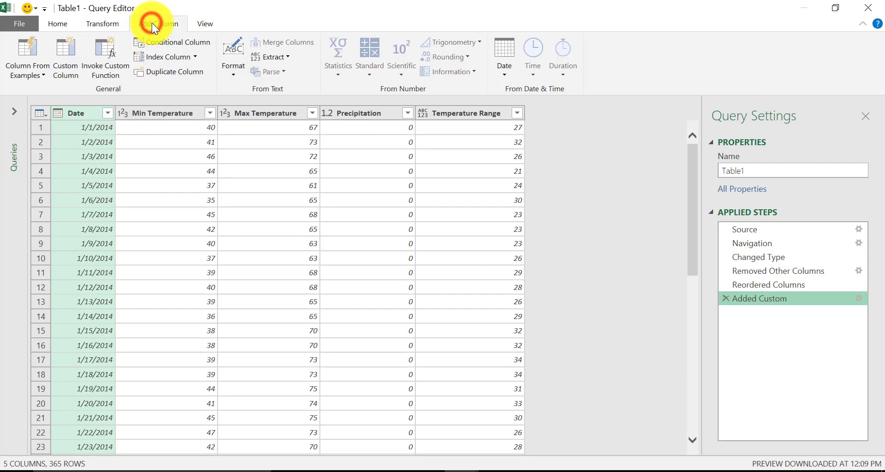
Hide and reshow the query settings, and open the query's code in the Advanced Editor.
{"action": "left_click", "coordinate": [203, 25]}
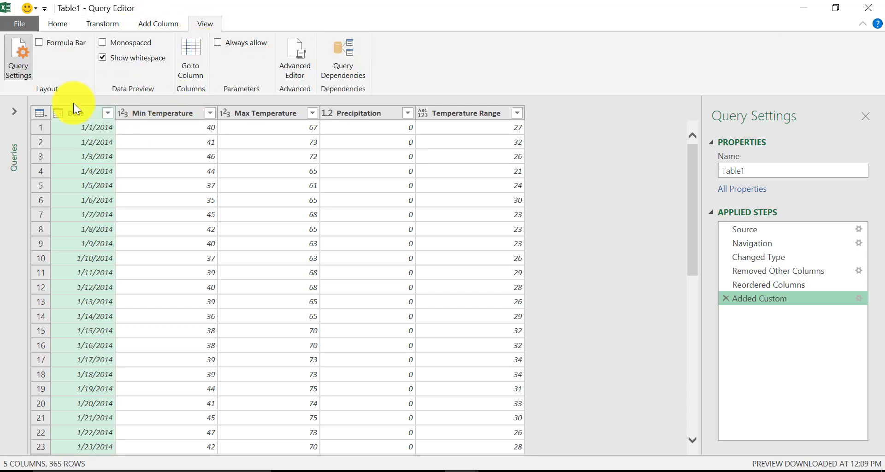
{"action": "left_click", "coordinate": [15, 69]}
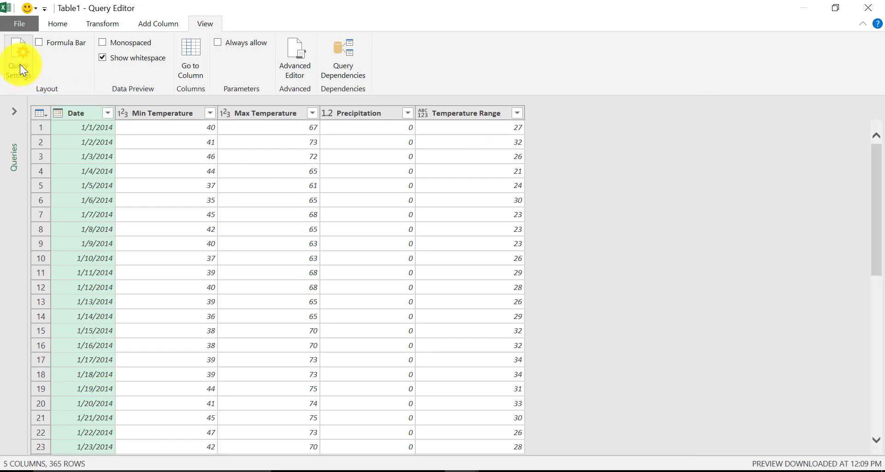
{"action": "left_click", "coordinate": [19, 65]}
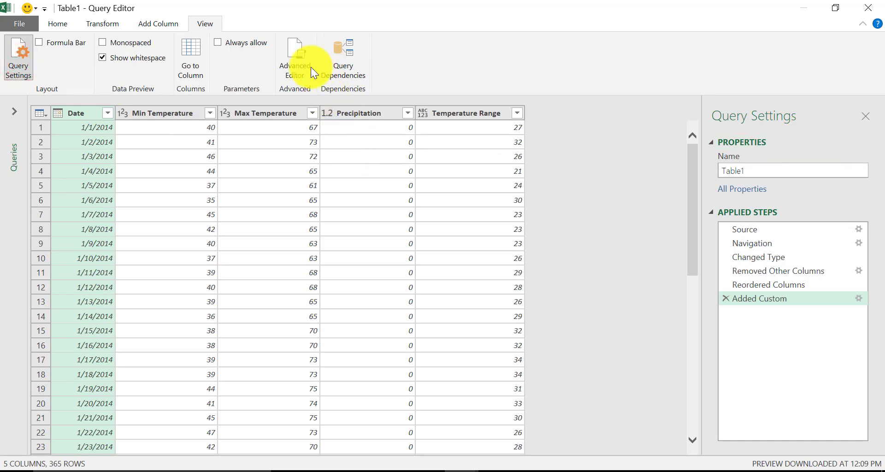
{"action": "left_click", "coordinate": [297, 65]}
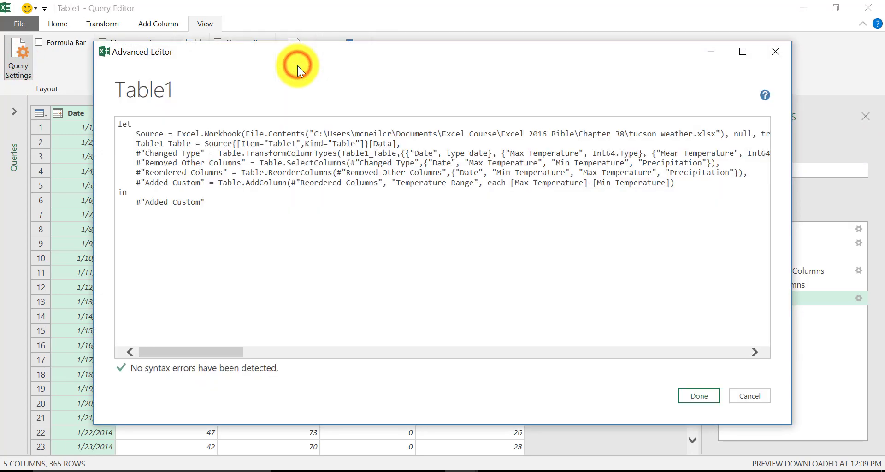